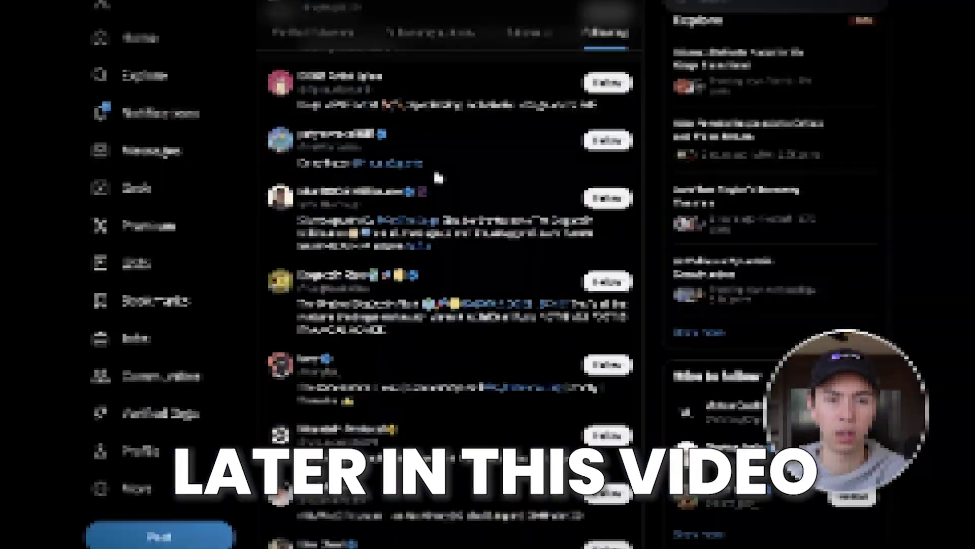
{"action": "scroll", "coordinate": [438, 178], "scroll_direction": "down", "scroll_amount": 5}
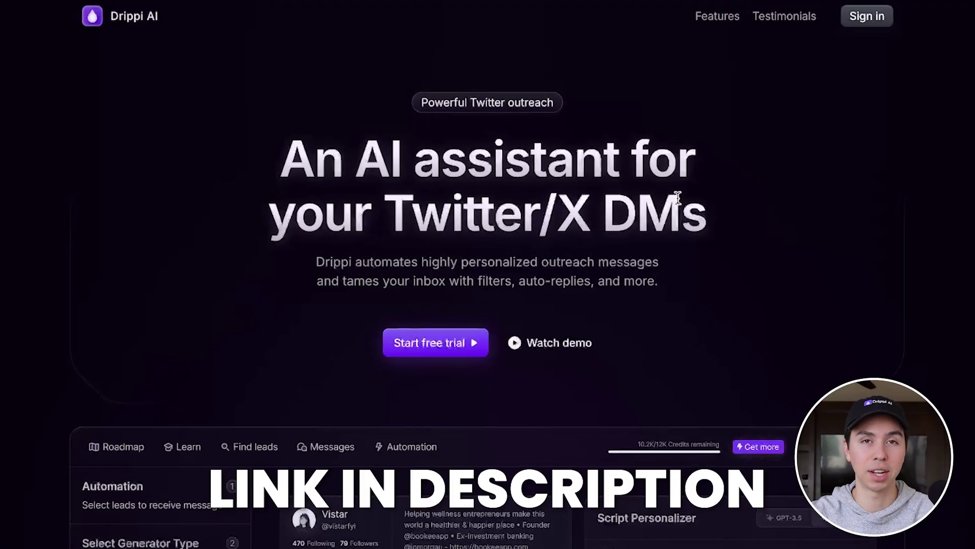
{"action": "scroll", "coordinate": [680, 198], "scroll_direction": "down", "scroll_amount": 1}
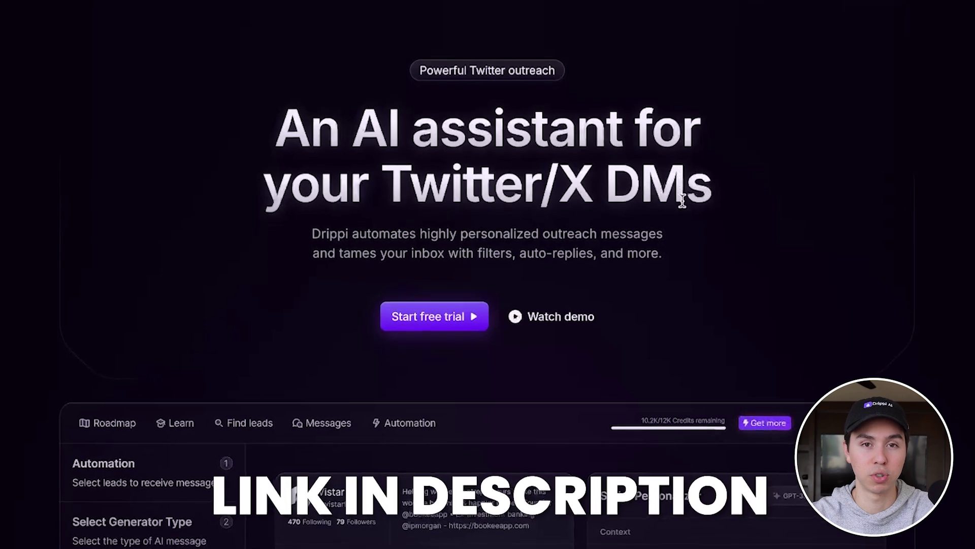
{"action": "scroll", "coordinate": [683, 201], "scroll_direction": "down", "scroll_amount": 2}
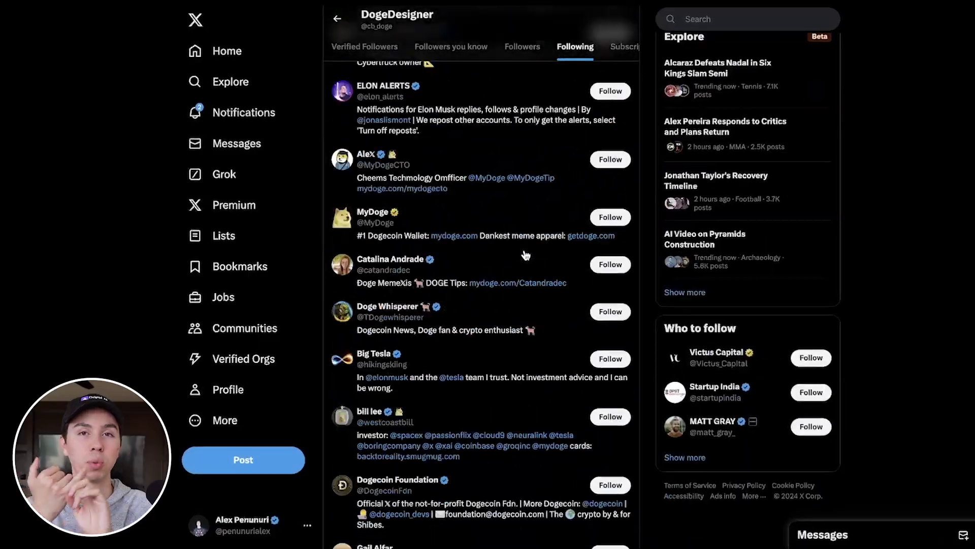
{"action": "scroll", "coordinate": [479, 283], "scroll_direction": "down", "scroll_amount": 6}
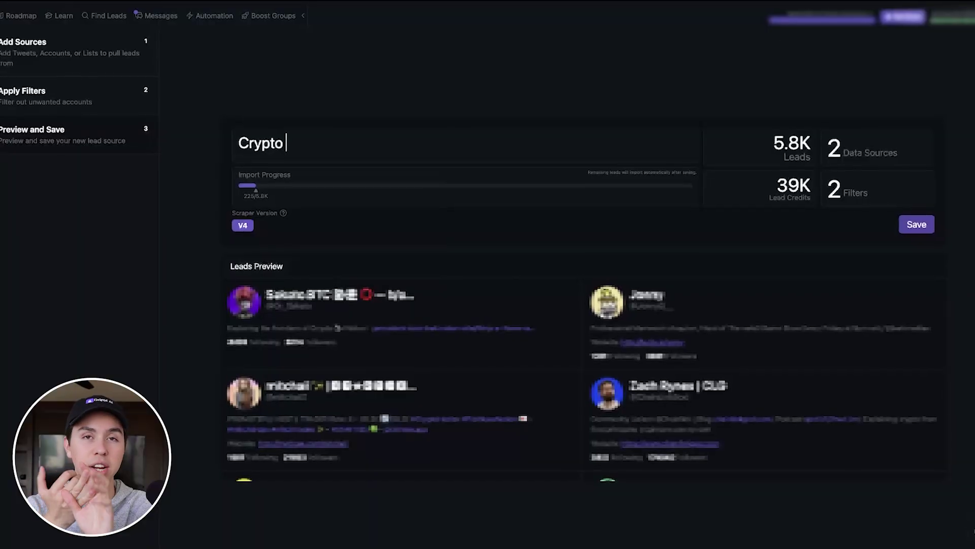
{"action": "type", "text": "BDR"}
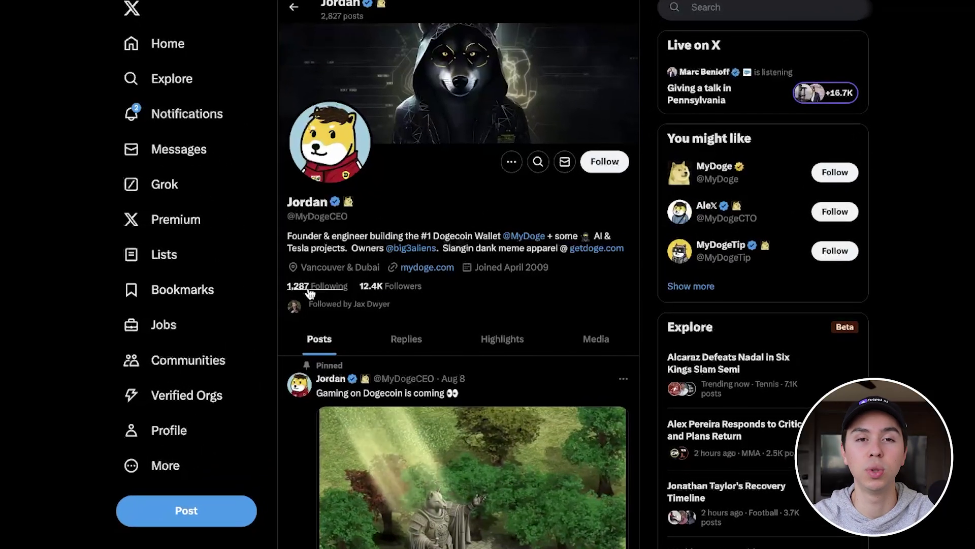
{"action": "left_click", "coordinate": [306, 291]}
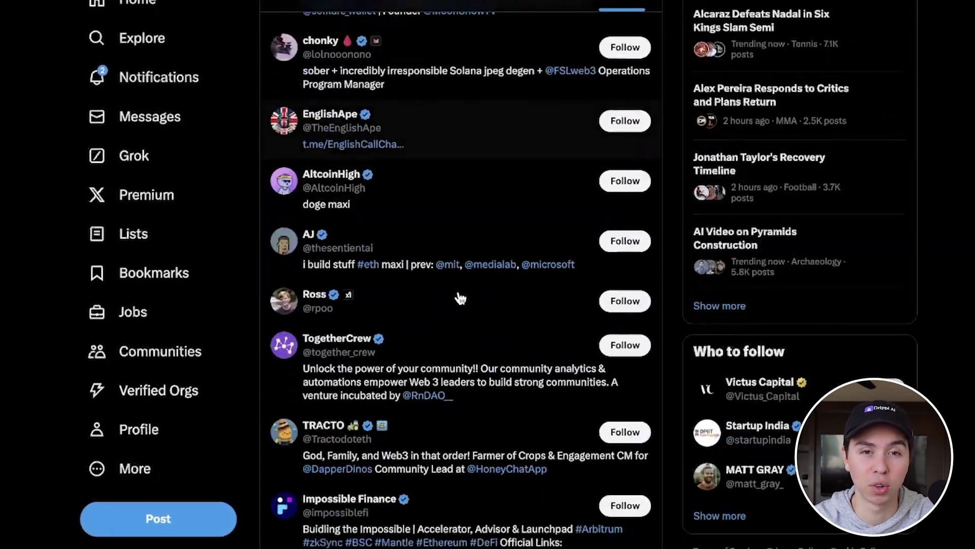
{"action": "scroll", "coordinate": [461, 298], "scroll_direction": "down", "scroll_amount": 10}
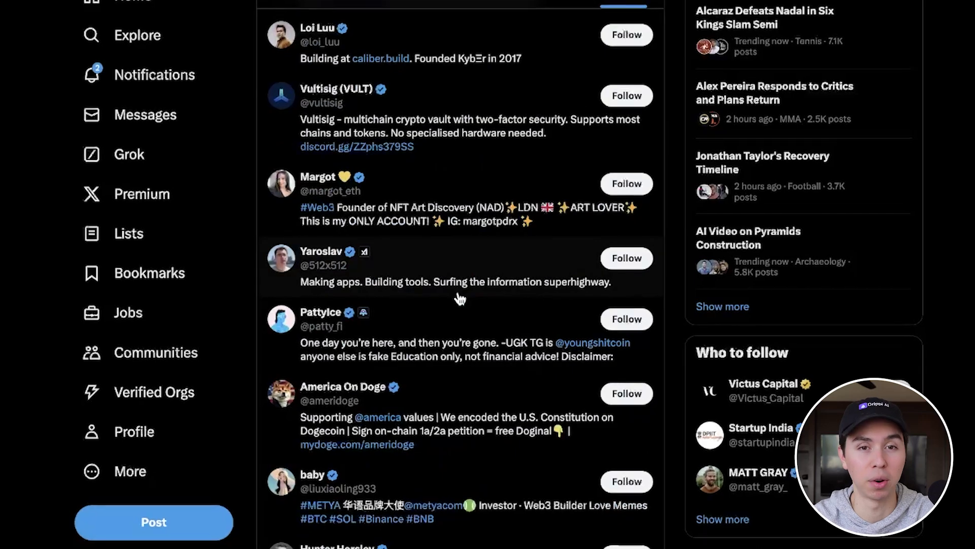
{"action": "scroll", "coordinate": [517, 259], "scroll_direction": "down", "scroll_amount": 15}
{"action": "scroll", "coordinate": [518, 259], "scroll_direction": "up", "scroll_amount": 2}
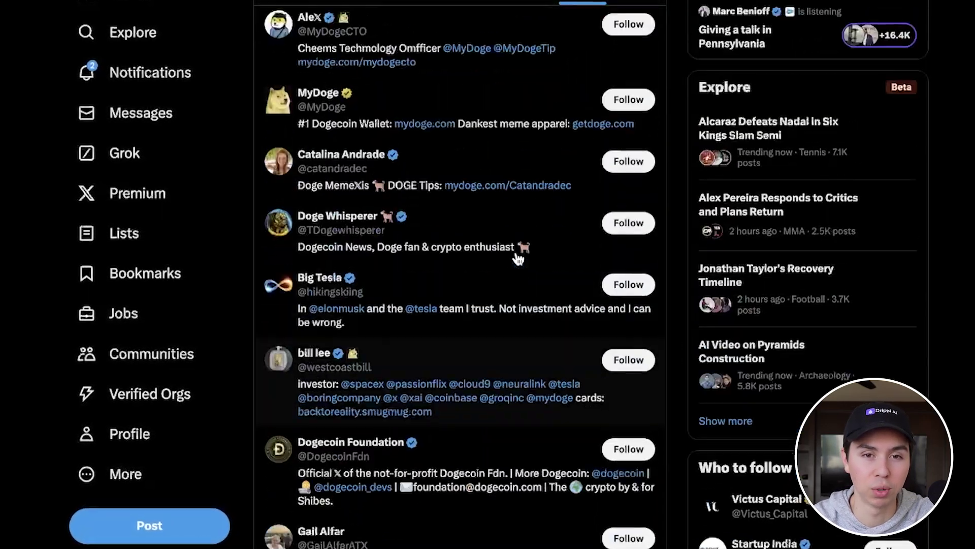
{"action": "scroll", "coordinate": [519, 259], "scroll_direction": "down", "scroll_amount": 15}
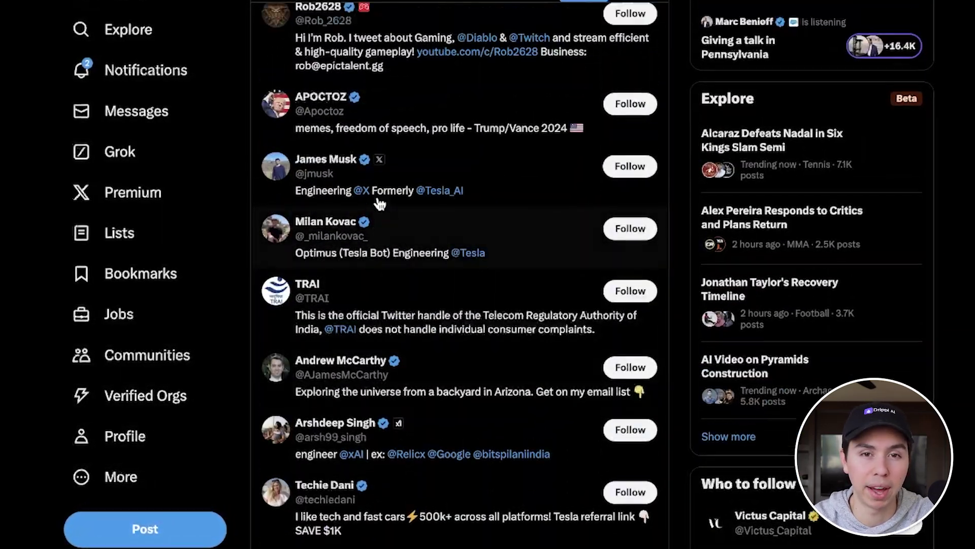
{"action": "scroll", "coordinate": [380, 203], "scroll_direction": "up", "scroll_amount": 15}
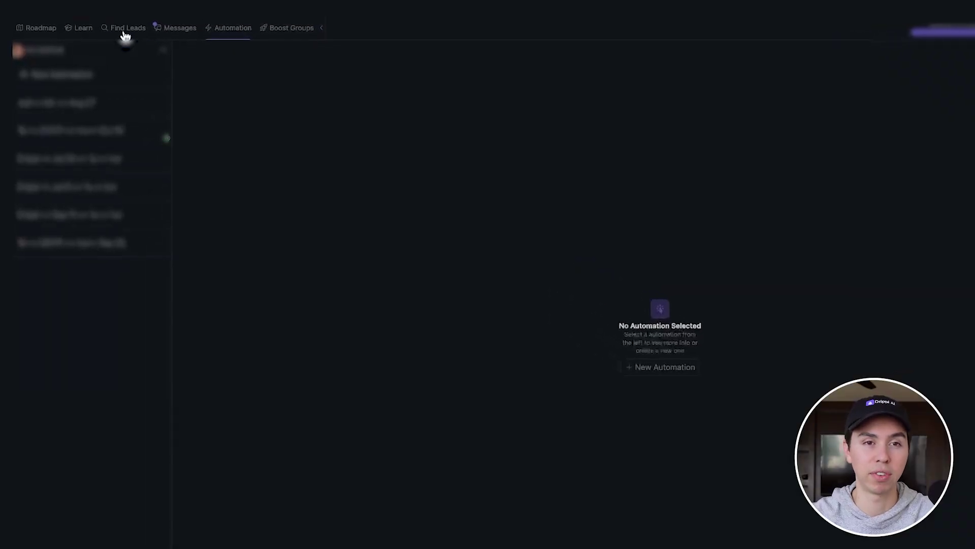
{"action": "left_click", "coordinate": [73, 57]}
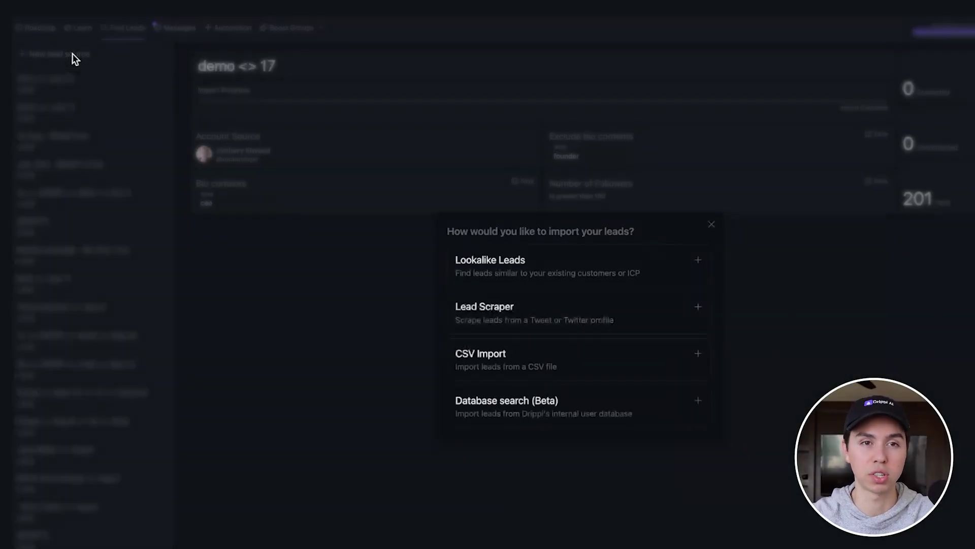
{"action": "left_click", "coordinate": [498, 314]}
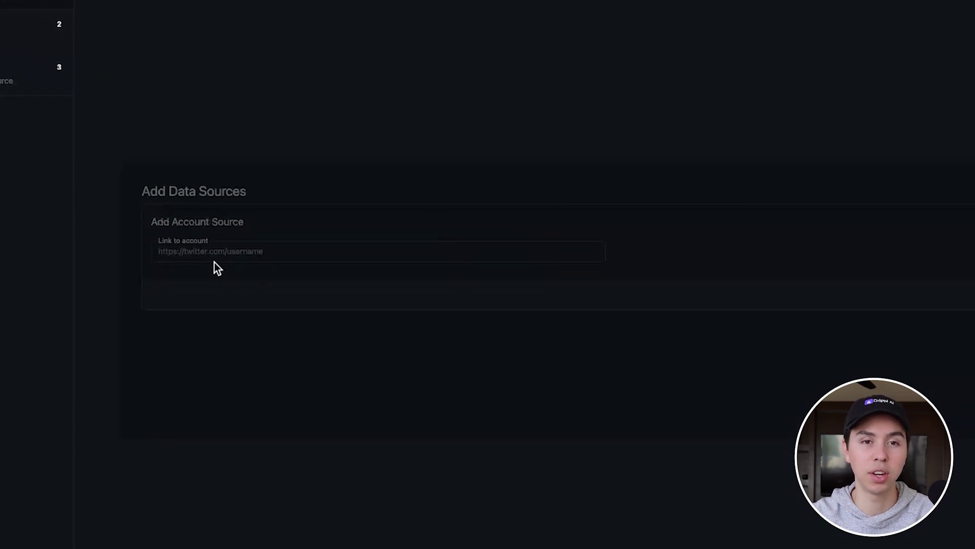
{"action": "left_click", "coordinate": [218, 249]}
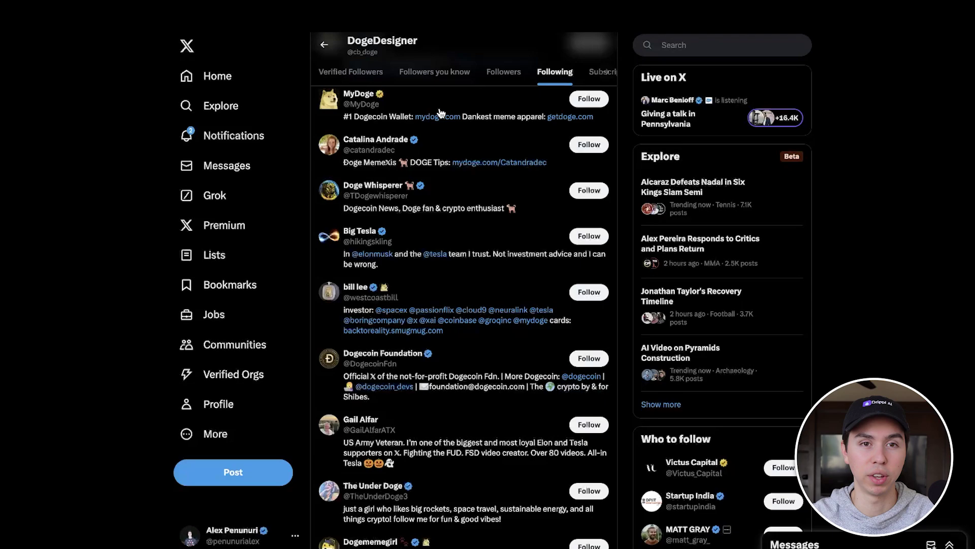
{"action": "scroll", "coordinate": [462, 304], "scroll_direction": "up", "scroll_amount": 2}
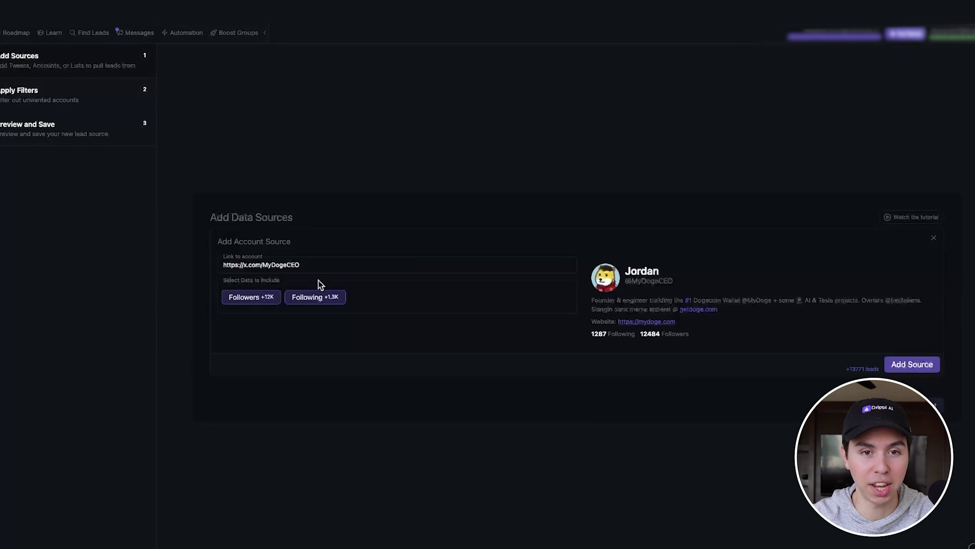
{"action": "left_click", "coordinate": [918, 361]}
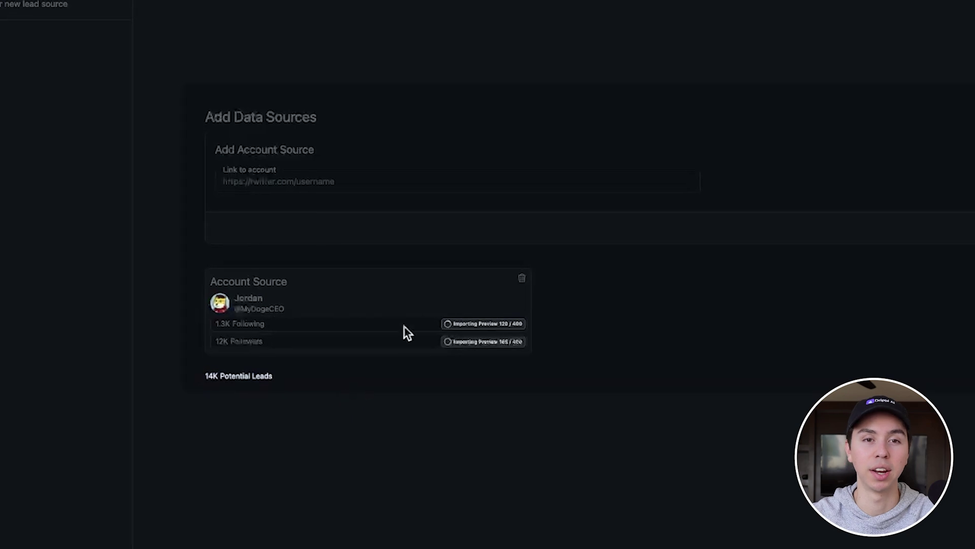
{"action": "left_click", "coordinate": [282, 181]}
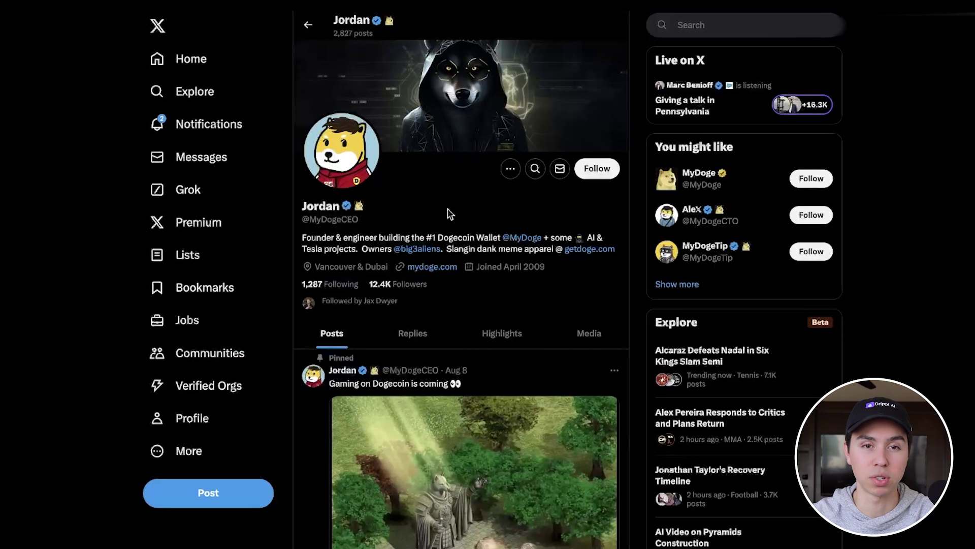
{"action": "left_click", "coordinate": [335, 287]}
{"action": "left_click", "coordinate": [353, 246]}
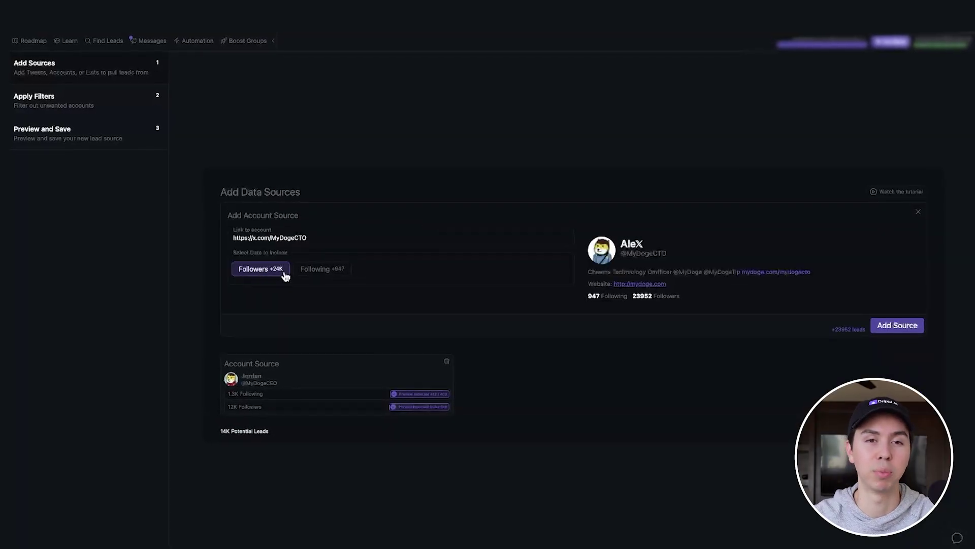
{"action": "left_click", "coordinate": [929, 326]}
{"action": "left_click_drag", "start_coordinate": [383, 416], "coordinate": [210, 415]}
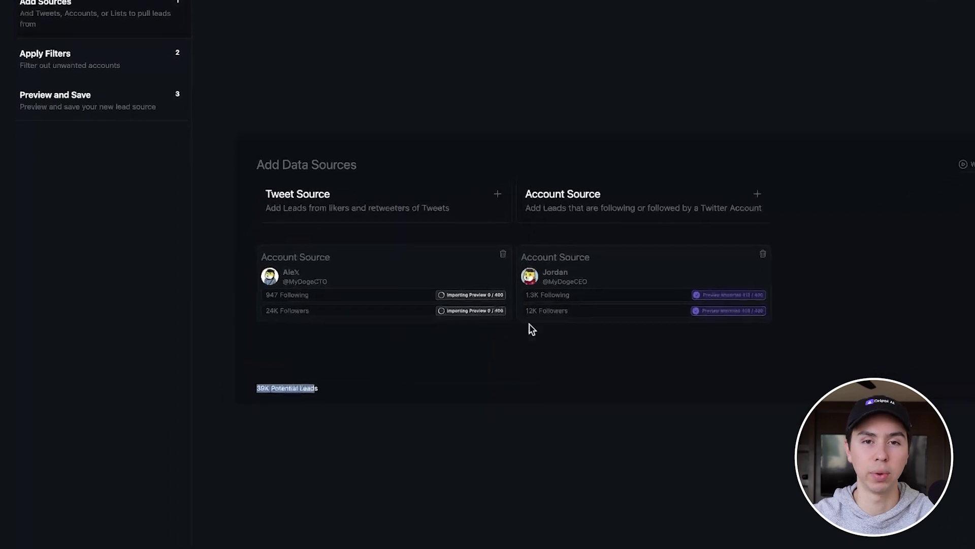
{"action": "left_click", "coordinate": [383, 432]}
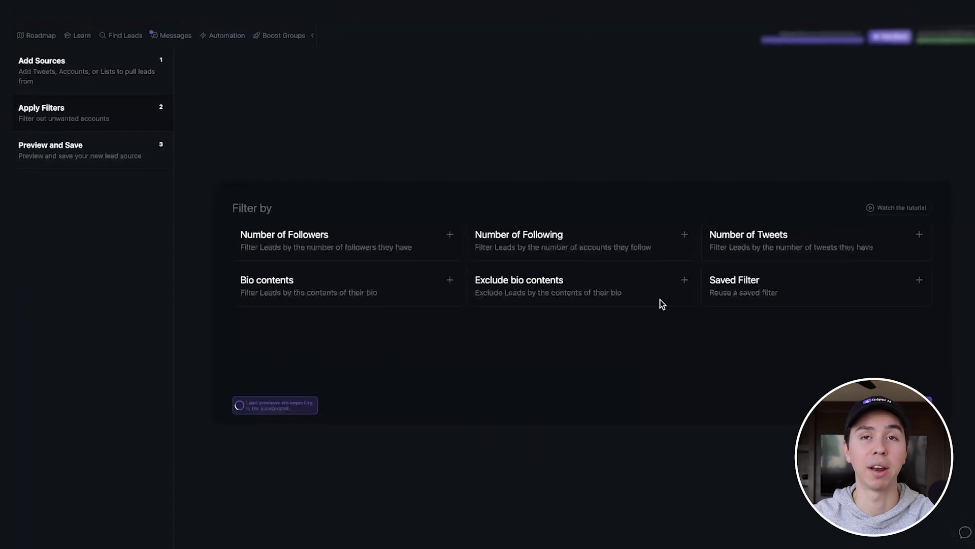
Add a bio contents filter requiring one or more of the words crypto, nft, parterships, inquiries and web3
{"action": "left_click", "coordinate": [284, 289]}
{"action": "left_click", "coordinate": [268, 257]}
{"action": "left_click", "coordinate": [284, 282]}
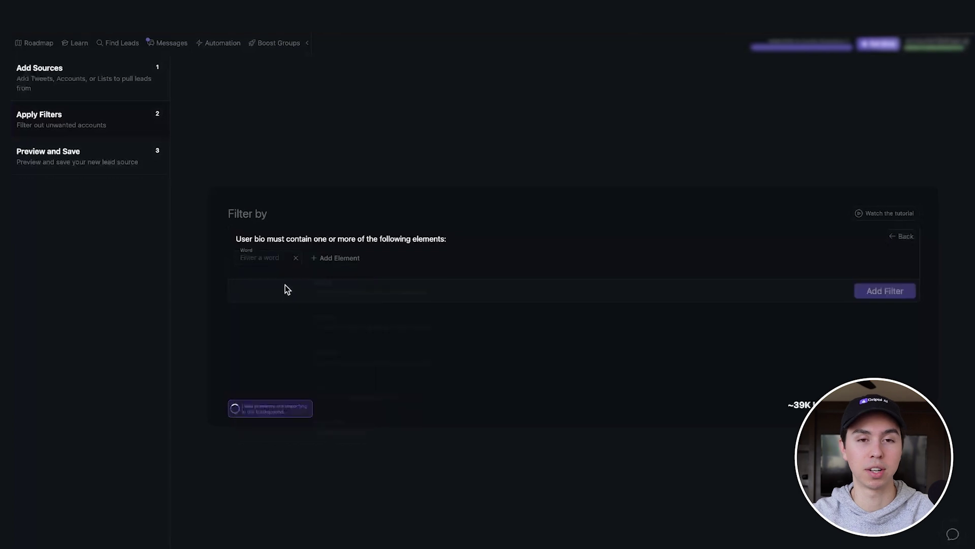
{"action": "left_click", "coordinate": [258, 256]}
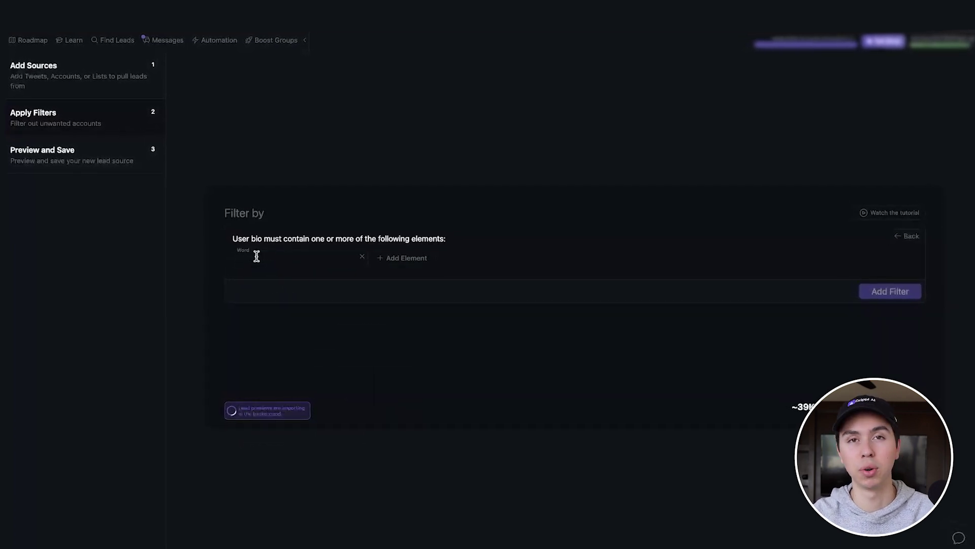
{"action": "type", "text": "crypto"}
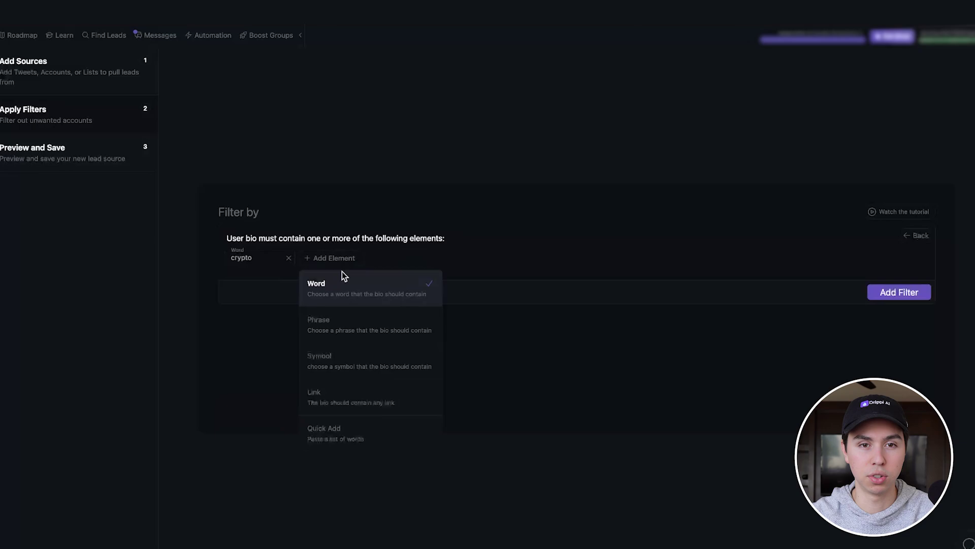
{"action": "left_click", "coordinate": [338, 285]}
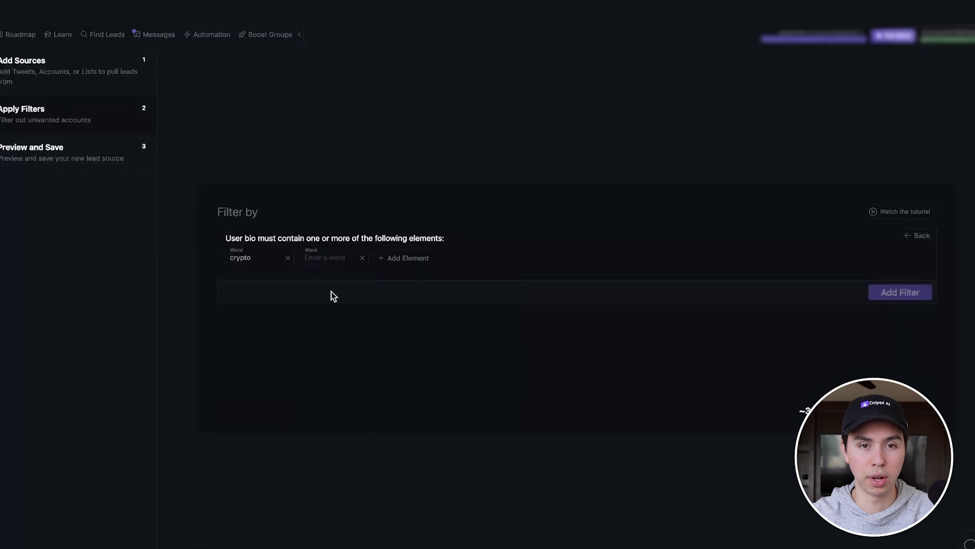
{"action": "type", "text": "ai"}
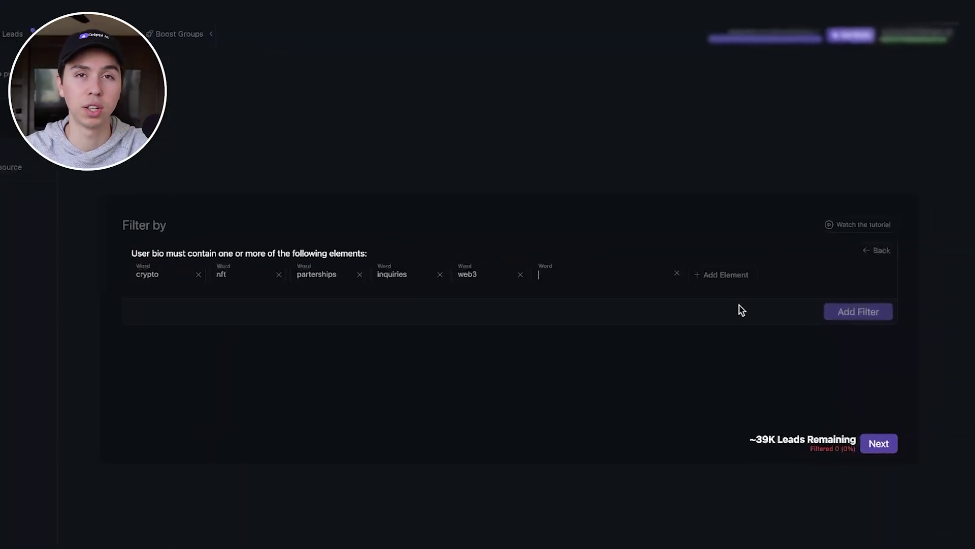
{"action": "left_click", "coordinate": [844, 325]}
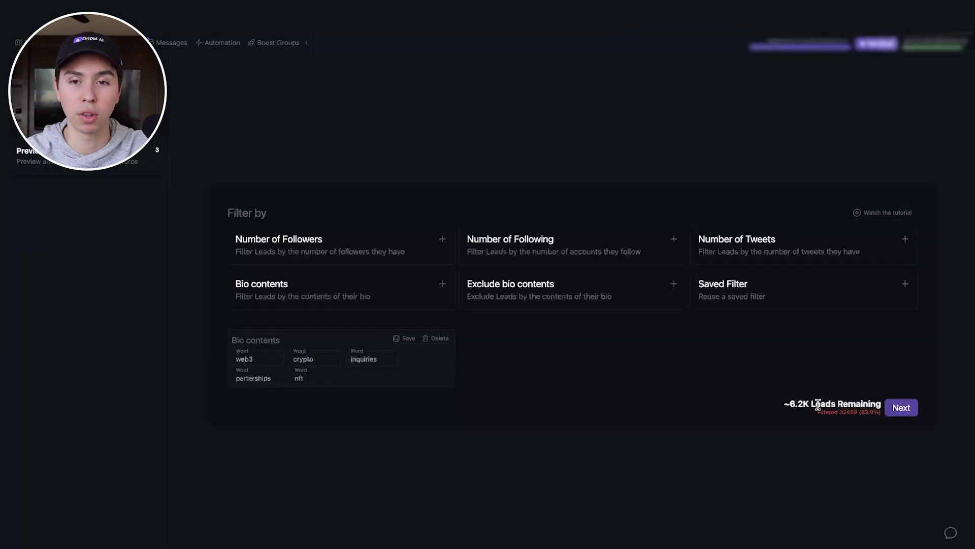
{"action": "left_click_drag", "start_coordinate": [789, 408], "coordinate": [893, 430]}
{"action": "left_click", "coordinate": [774, 431]}
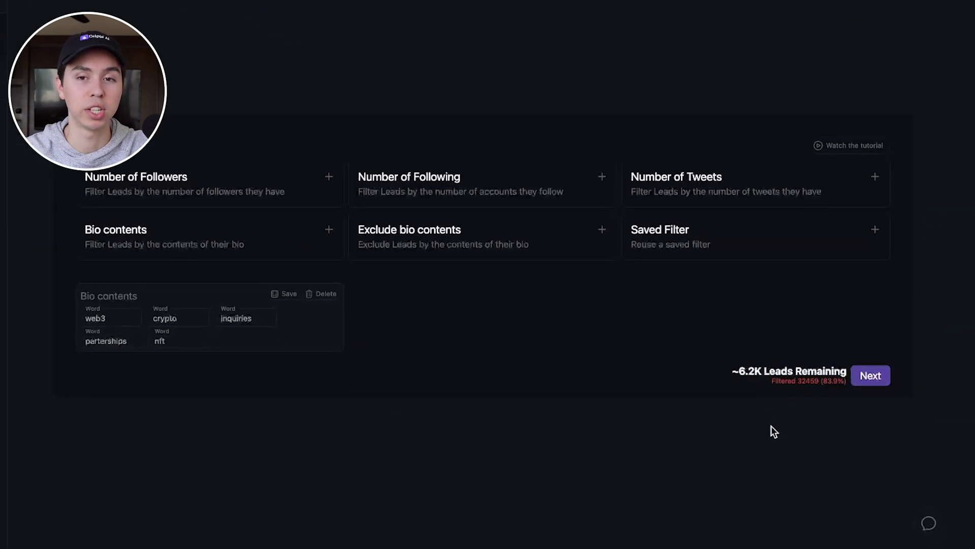
Add a filter keeping only leads whose number of followers is greater than 100
{"action": "left_click", "coordinate": [230, 191]}
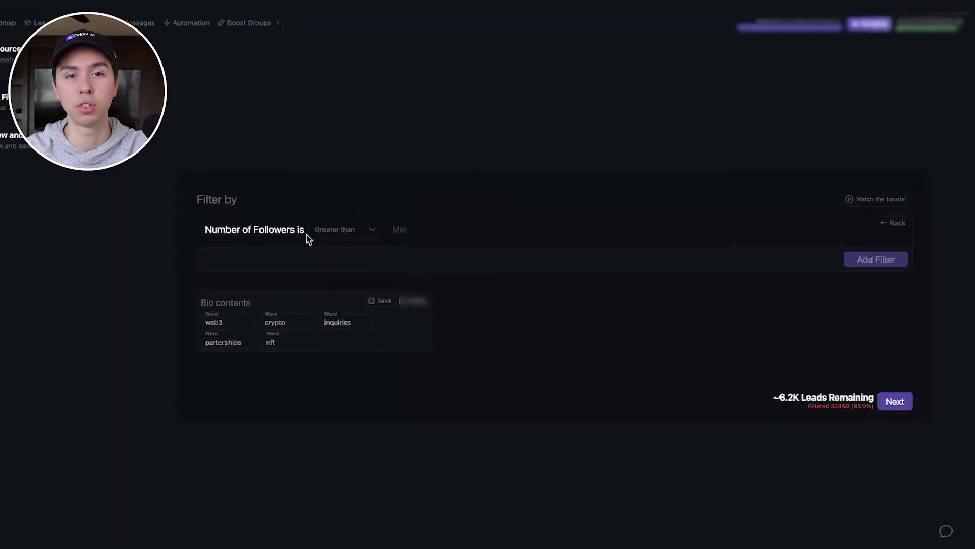
{"action": "left_click", "coordinate": [428, 237]}
{"action": "type", "text": "100"}
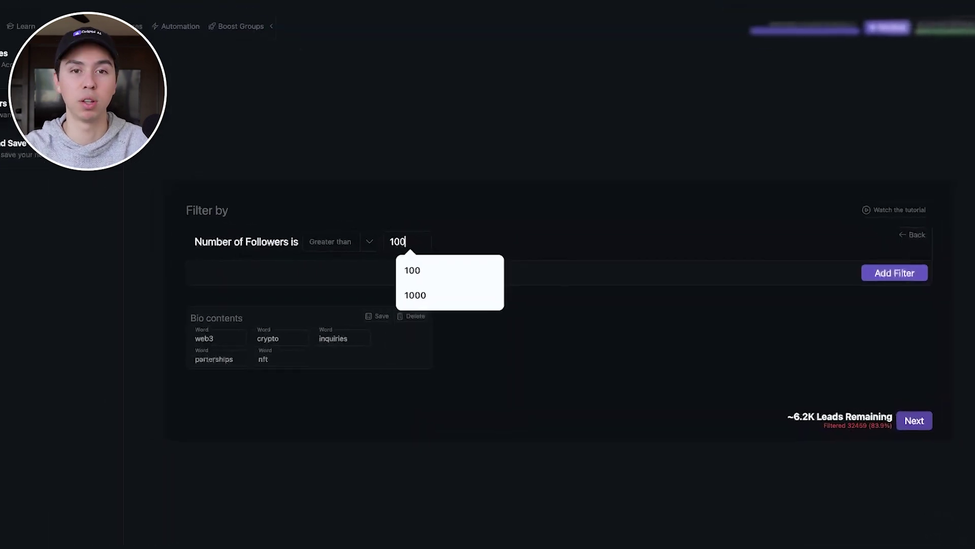
{"action": "left_click", "coordinate": [506, 182]}
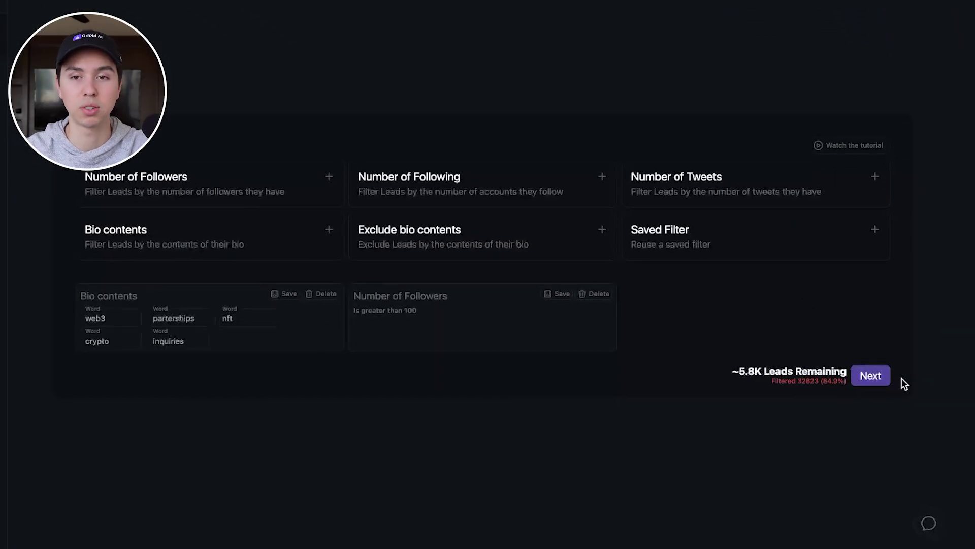
Proceed to the lead preview, name the lead source "Crypto BDR <> DATE" and save it
{"action": "left_click", "coordinate": [871, 376]}
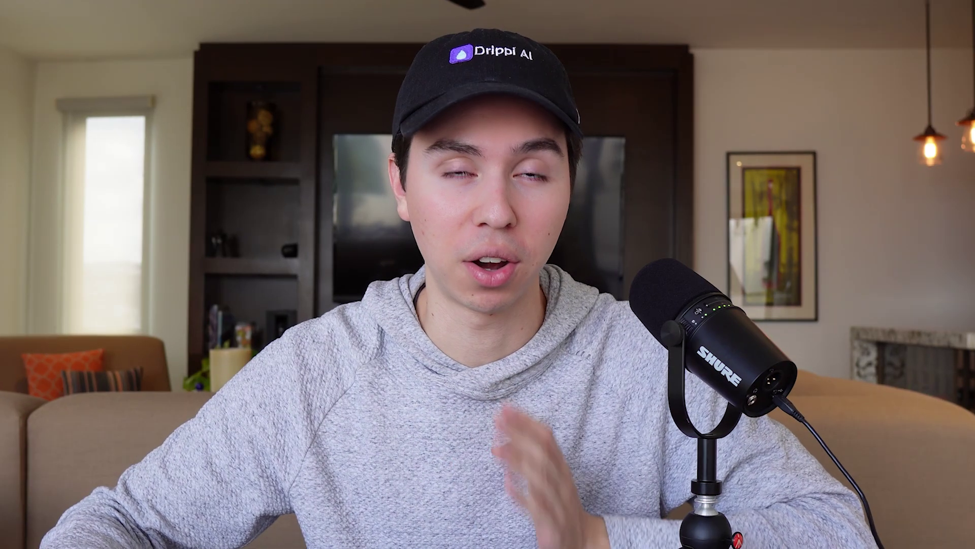
{"action": "left_click", "coordinate": [194, 175]}
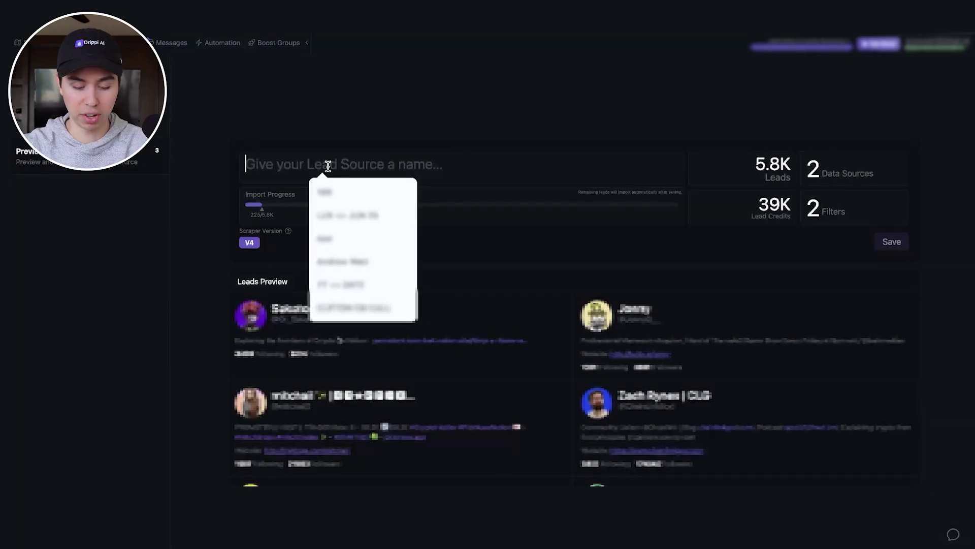
{"action": "type", "text": "Crypto BDR <> DATE"}
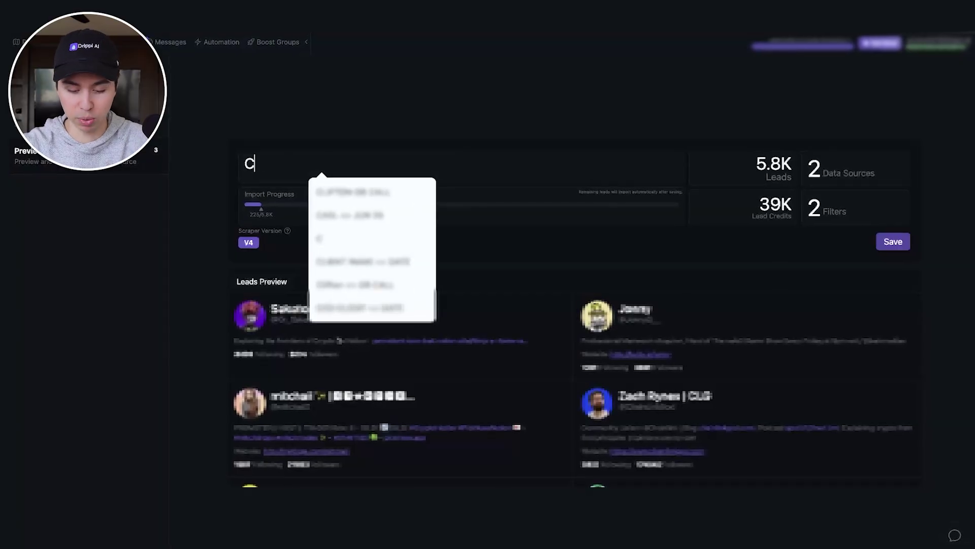
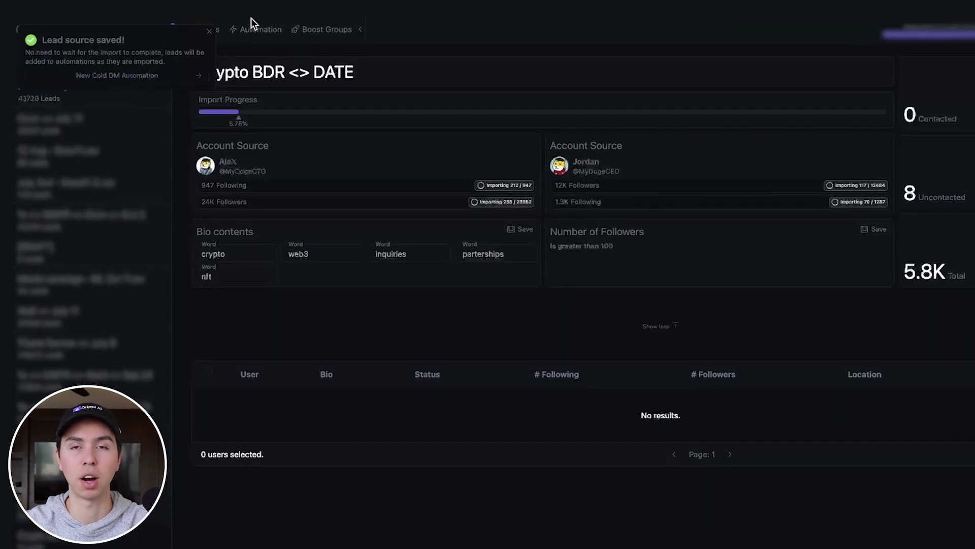
Start a new cold DM automation from the saved lead source and proceed to the AI message generator type selection
{"action": "left_click", "coordinate": [134, 76]}
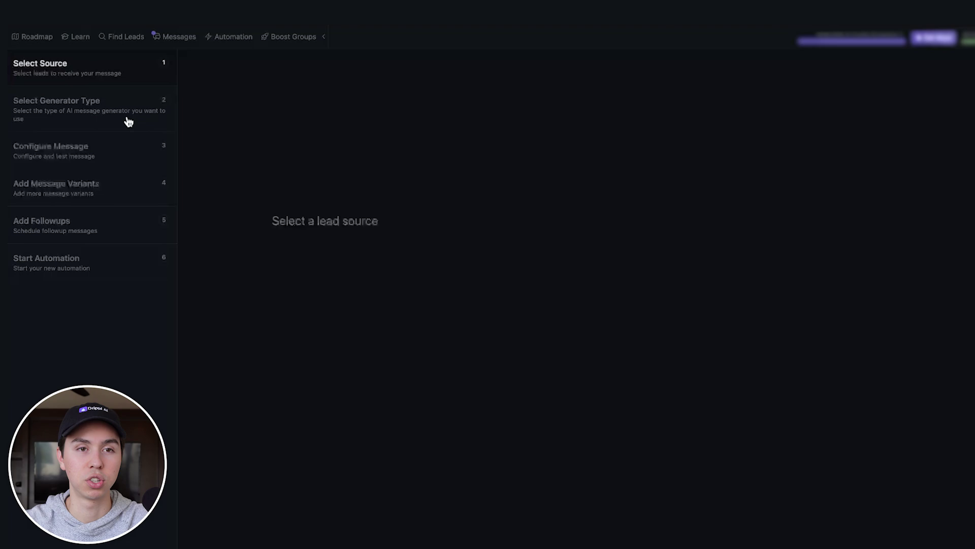
{"action": "left_click", "coordinate": [117, 119]}
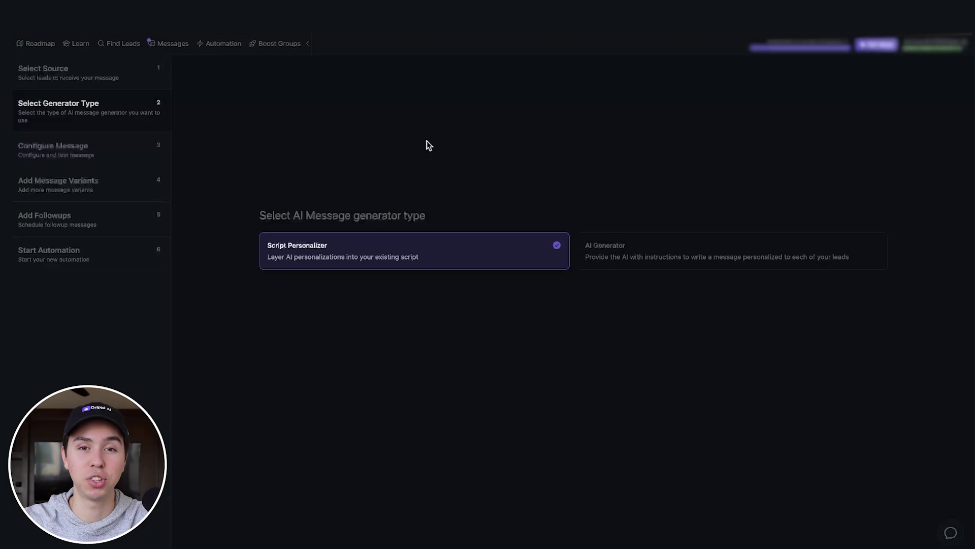
Choose the Script Personalizer as the AI message generator type and proceed to configuring the message
{"action": "left_click", "coordinate": [653, 251]}
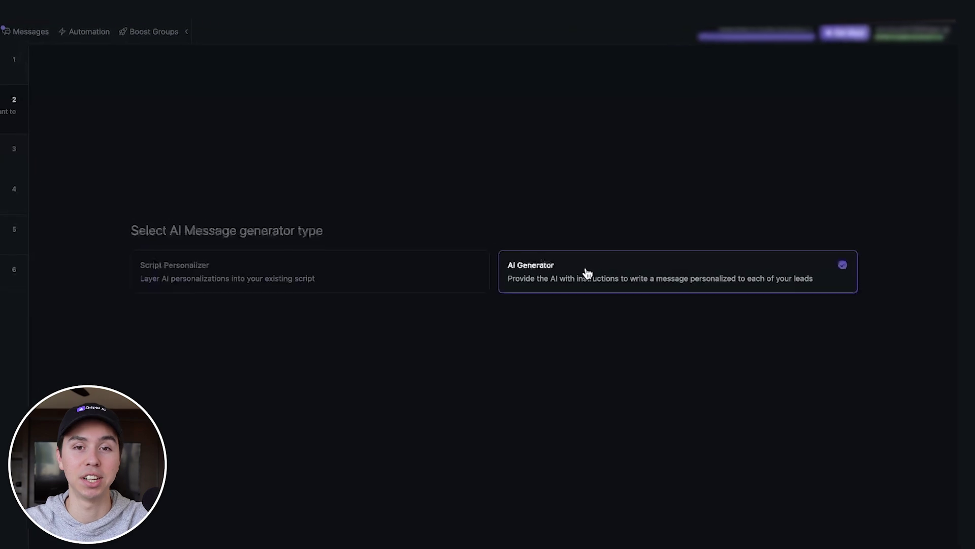
{"action": "left_click", "coordinate": [1, 122]}
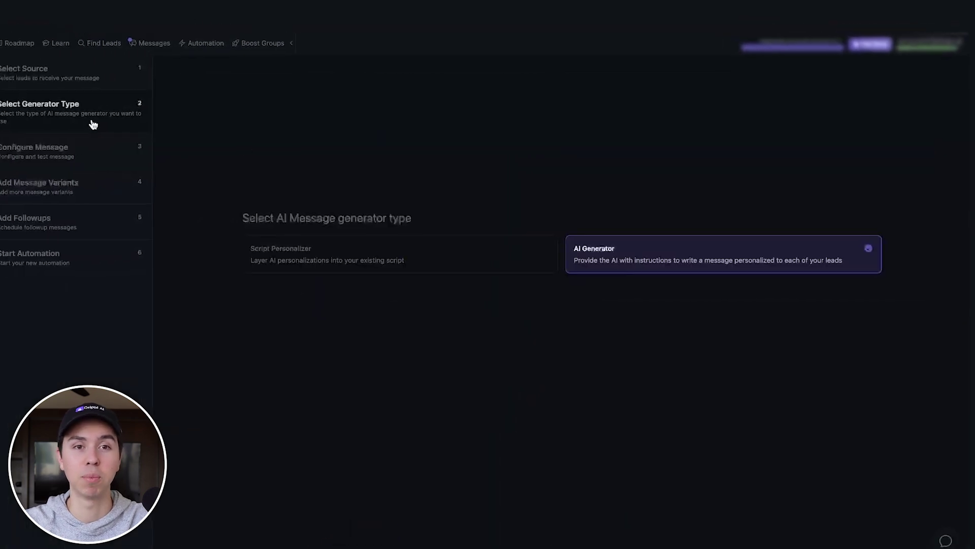
{"action": "left_click", "coordinate": [241, 263]}
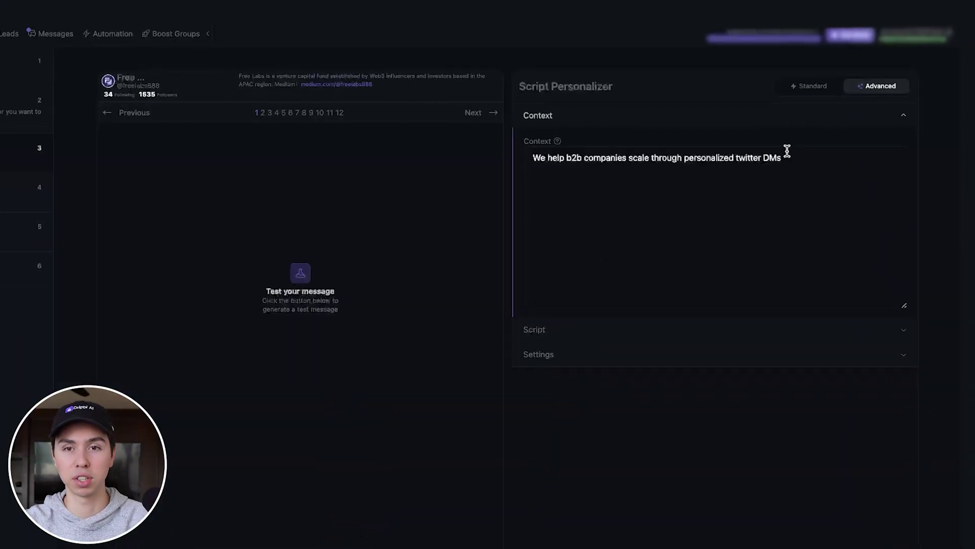
Set the context to "We're a crypto exchange that helps people buy crypto in the easiest way possible from anywhere in the world."
{"action": "key", "text": "ctrl+a"}
{"action": "type", "text": "We're a crypto"}
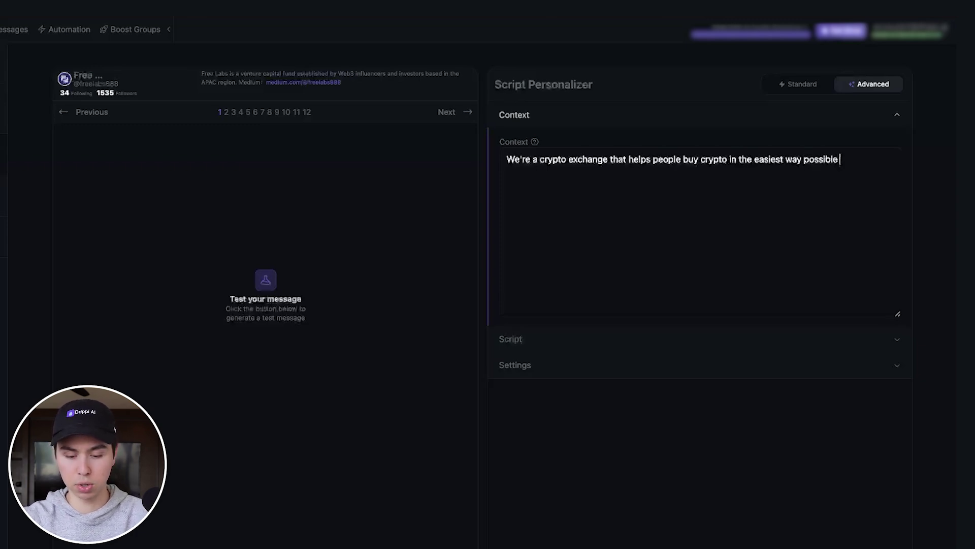
{"action": "type", "text": "in the wor"}
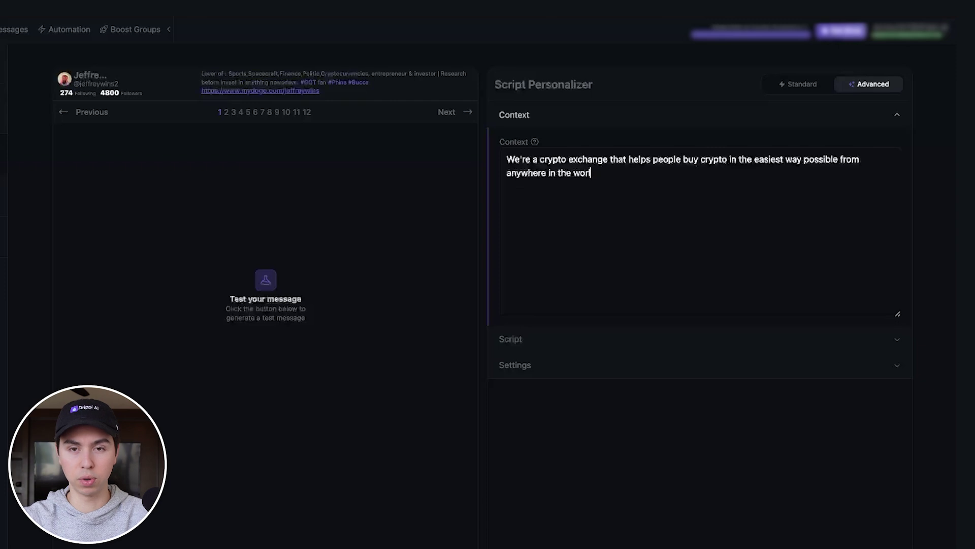
{"action": "type", "text": "ld."}
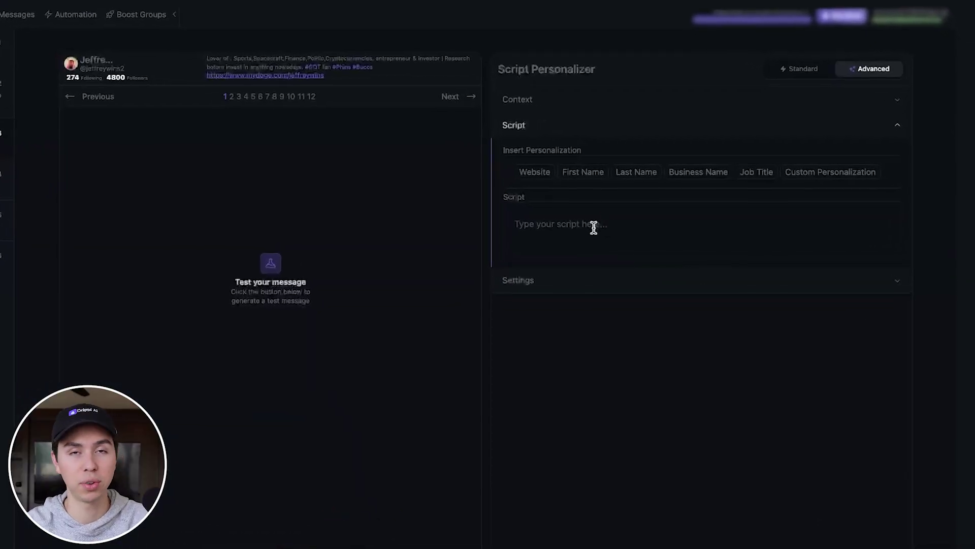
Start the script with "Hey [First Name]! Congrats on hitting [insert the number people that follow them on twitter] followers here on twitter."
{"action": "left_click", "coordinate": [594, 227]}
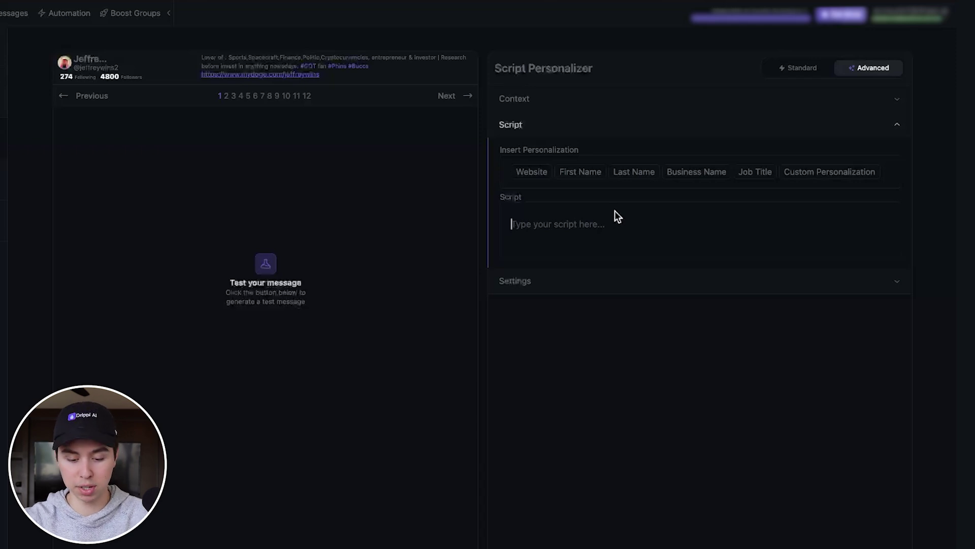
{"action": "type", "text": "Hey"}
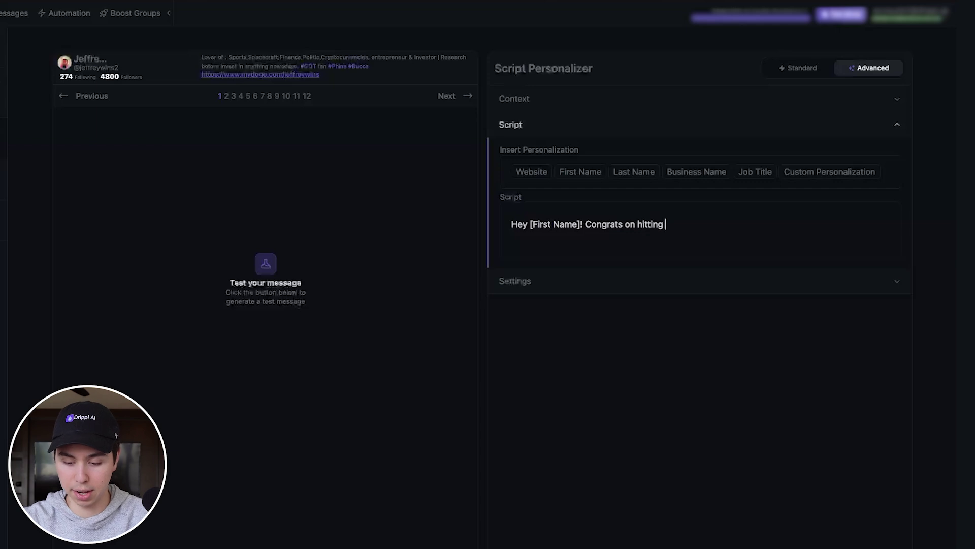
{"action": "left_click", "coordinate": [825, 172]}
{"action": "type", "text": "ins"}
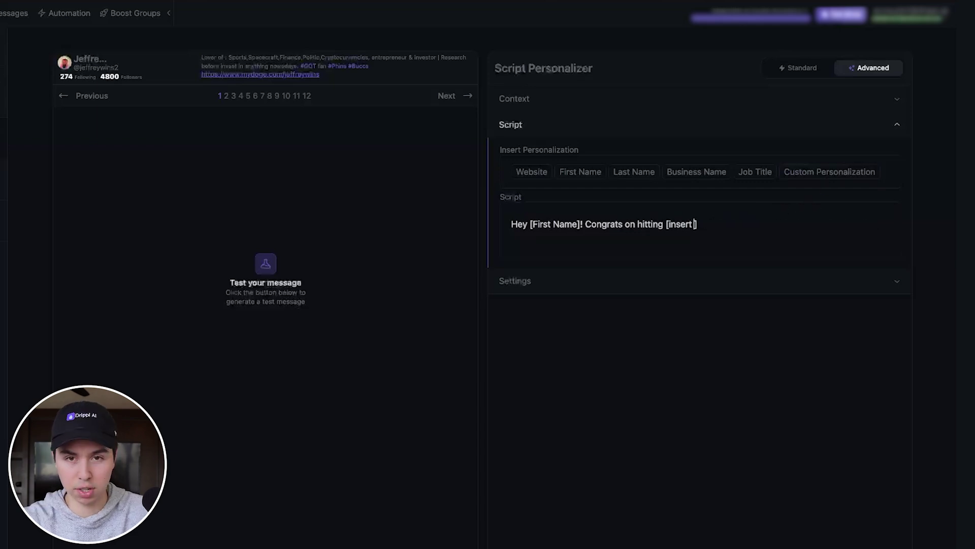
{"action": "type", "text": "ert the number people that follow them on twitter"}
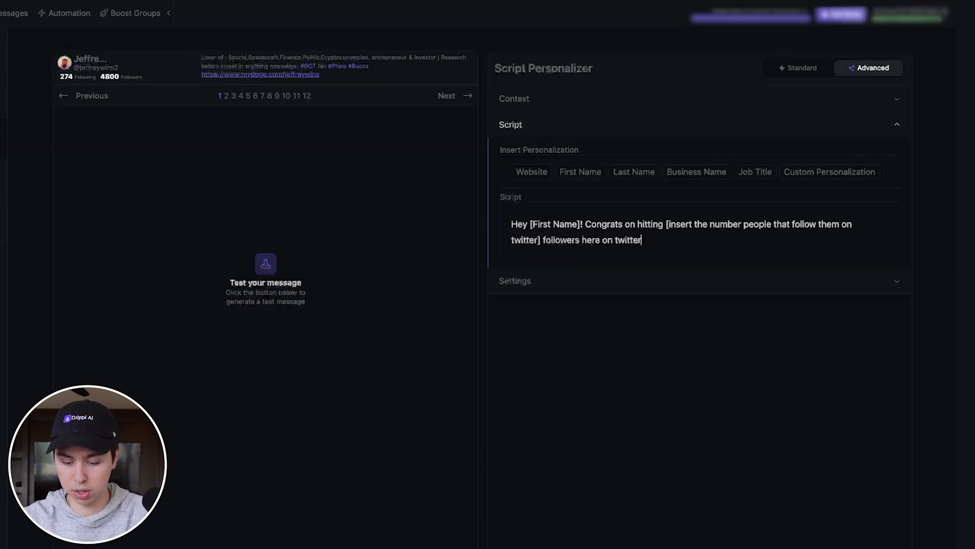
{"action": "type", "text": "."}
Add "I've seen you super active in the web3 community, so though i'd reach out." and a line seeking established influencers to bring users onto the platform
{"action": "key", "text": "Return"}
{"action": "key", "text": "Return"}
{"action": "type", "text": "I've ss"}
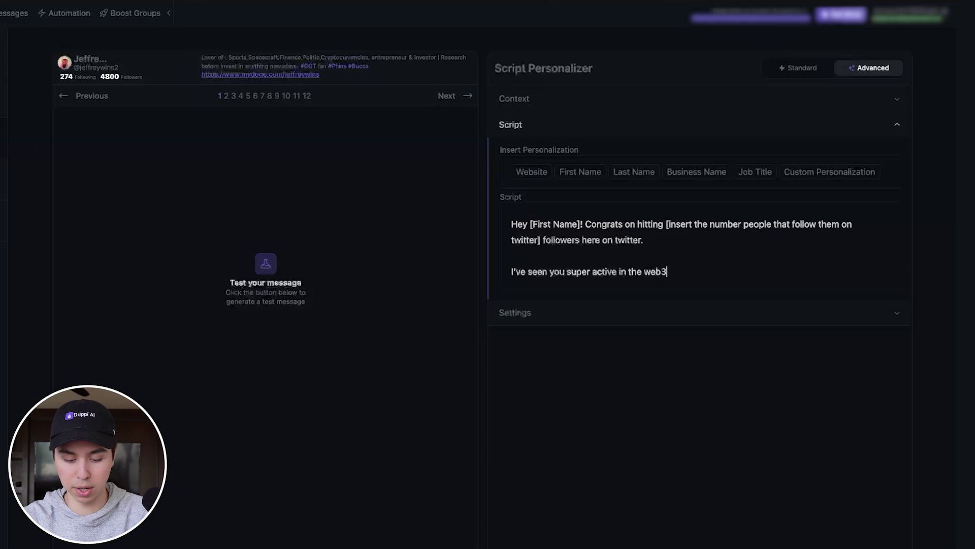
{"action": "type", "text": ", so though i'd reach out."}
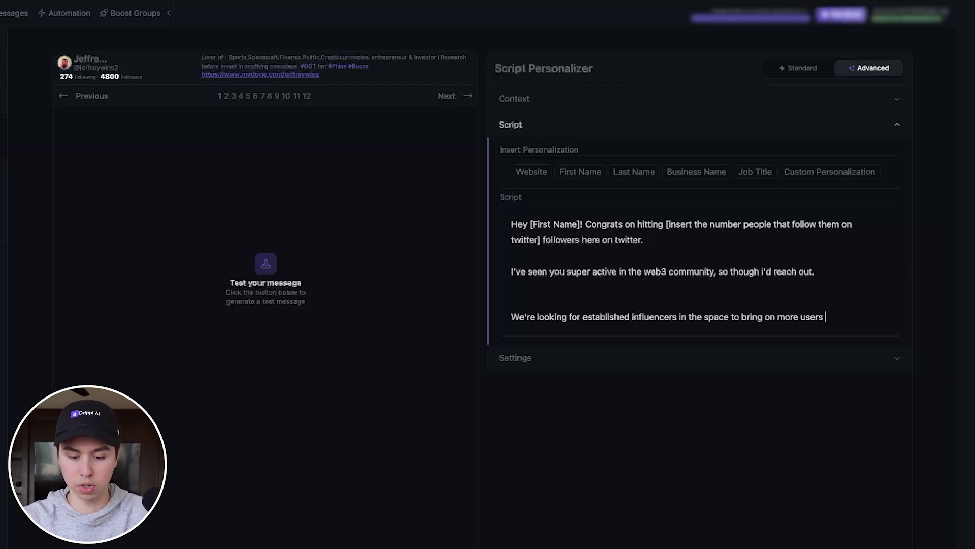
{"action": "type", "text": "r platform"}
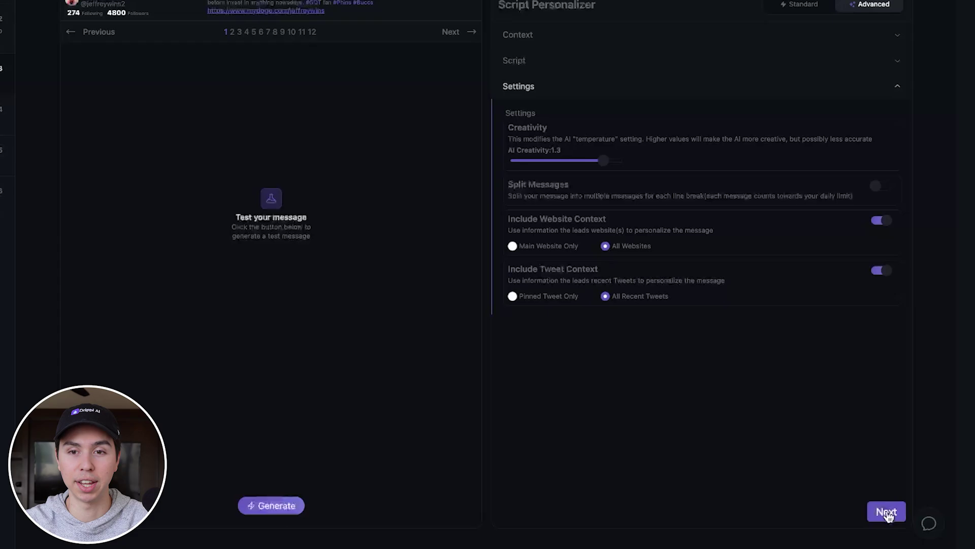
Skip the message variants and add a followup after 3 days saying "Hey did you get a chance to look through my message?"
{"action": "left_click", "coordinate": [899, 517]}
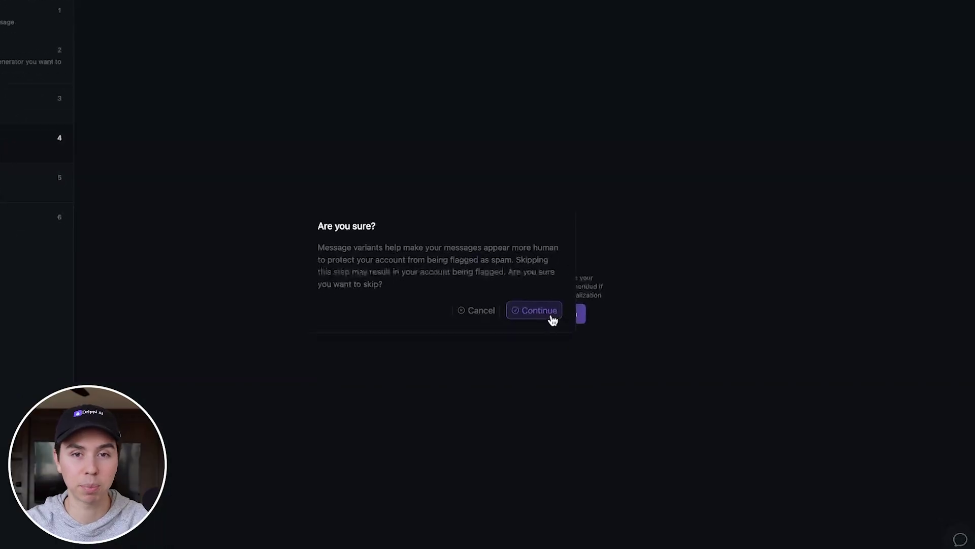
{"action": "left_click", "coordinate": [587, 334]}
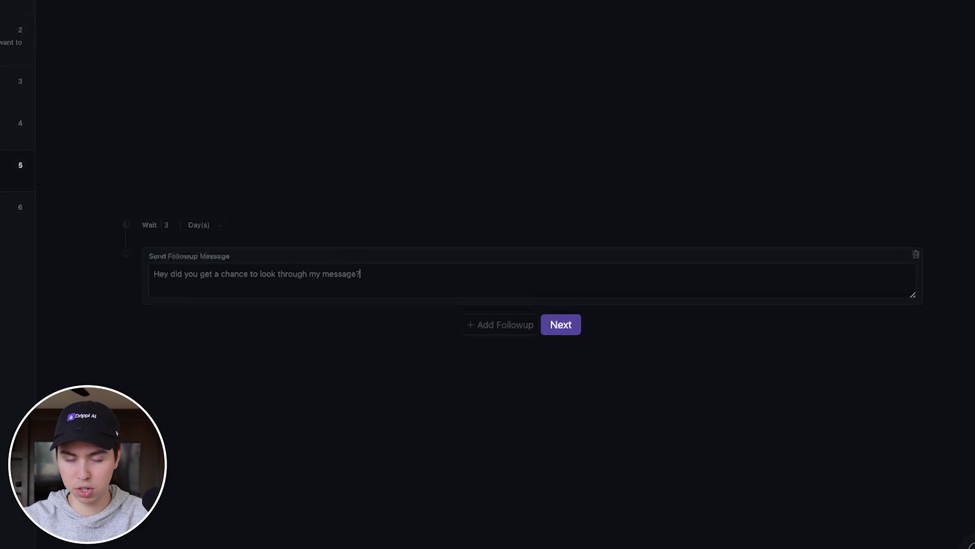
{"action": "left_click", "coordinate": [561, 325]}
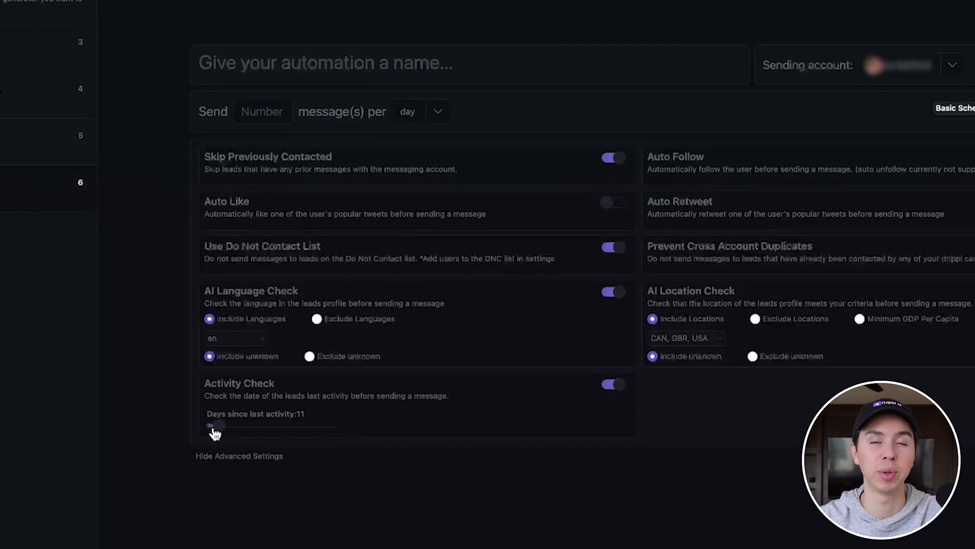
Set the activity check to 2 days since last activity and the sending rate to 16 messages per hour
{"action": "left_click_drag", "start_coordinate": [215, 433], "coordinate": [195, 444]}
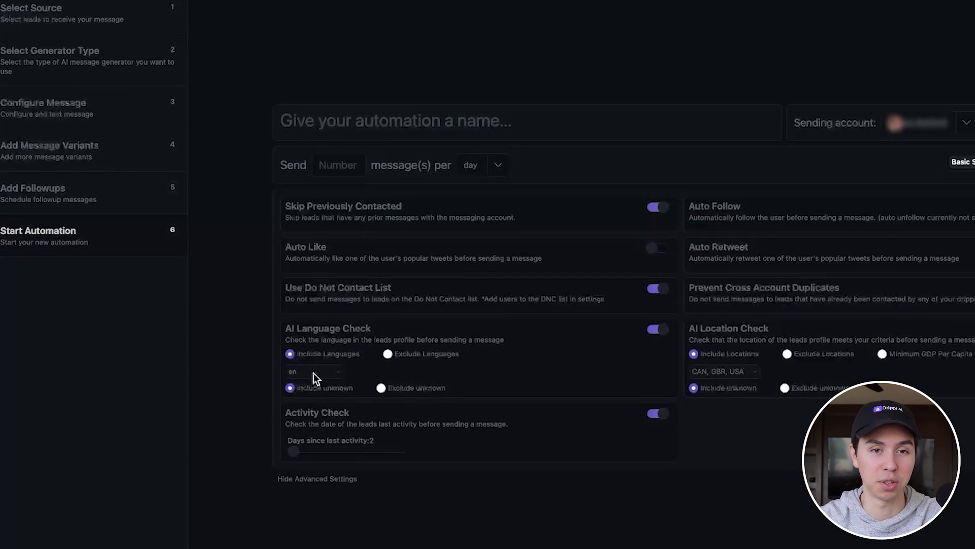
{"action": "left_click", "coordinate": [500, 167]}
{"action": "left_click", "coordinate": [407, 204]}
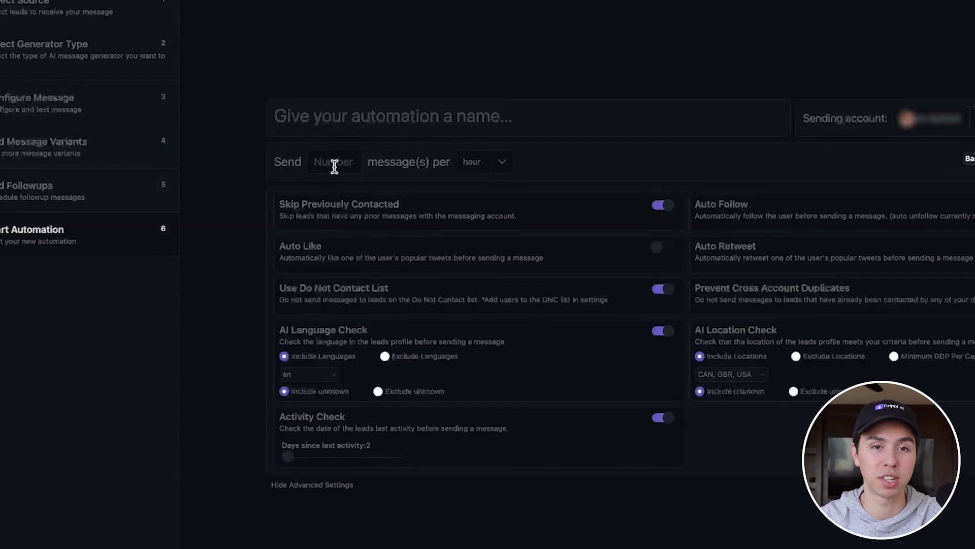
{"action": "left_click", "coordinate": [334, 167]}
{"action": "type", "text": "20"}
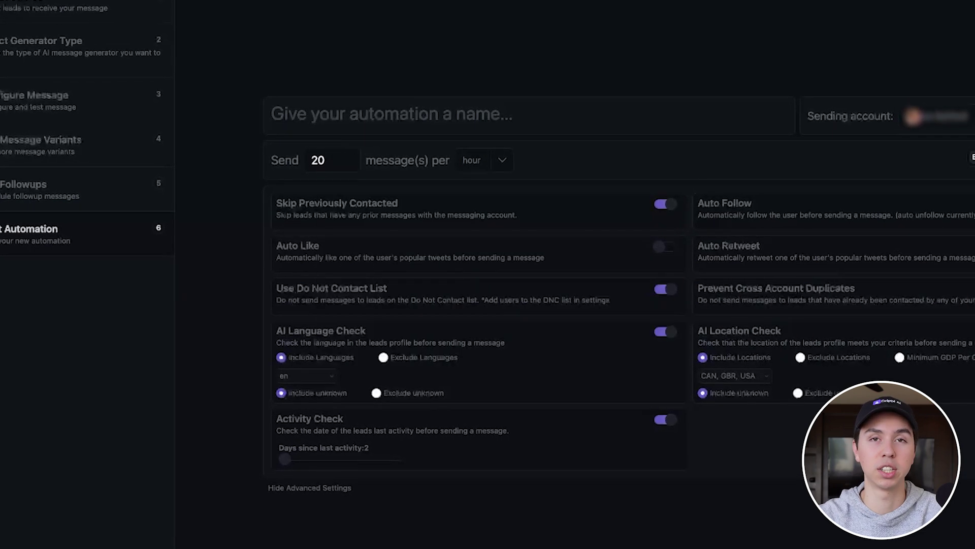
{"action": "key", "text": "BackSpace"}
{"action": "key", "text": "BackSpace"}
{"action": "type", "text": "16"}
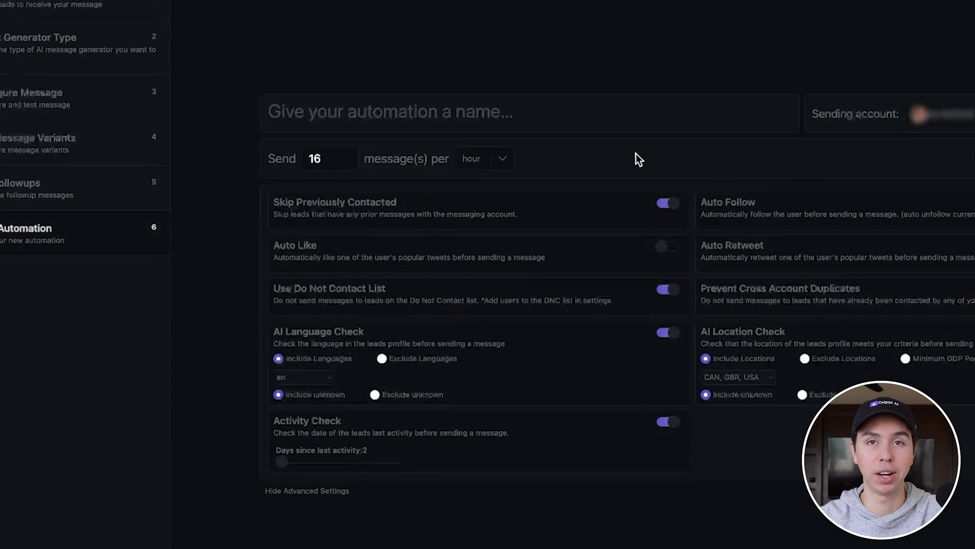